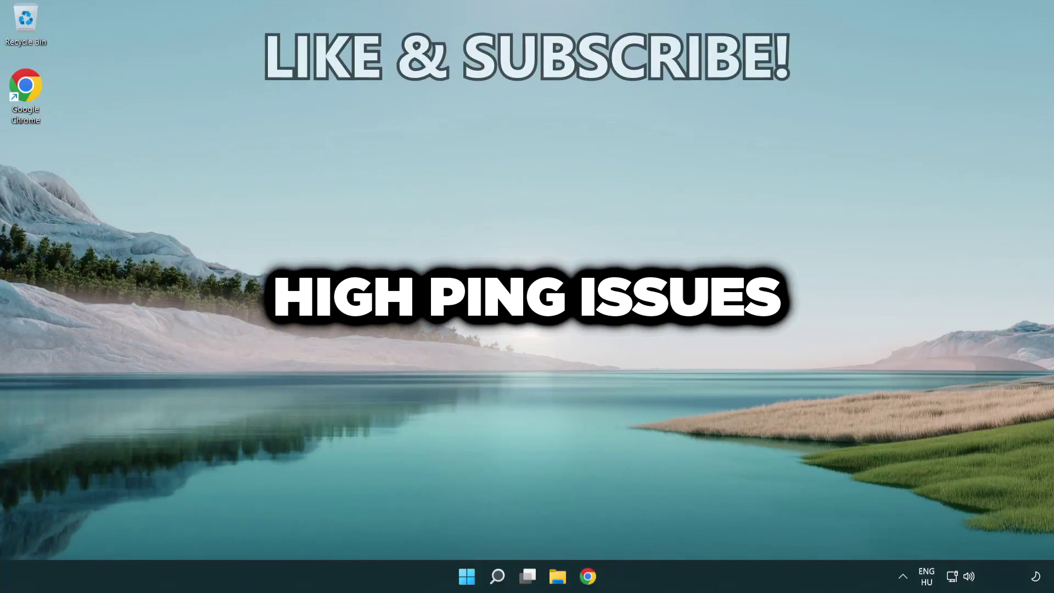
Step: Search for cmd and bring up Command Prompt's Run as administrator option
click(498, 579)
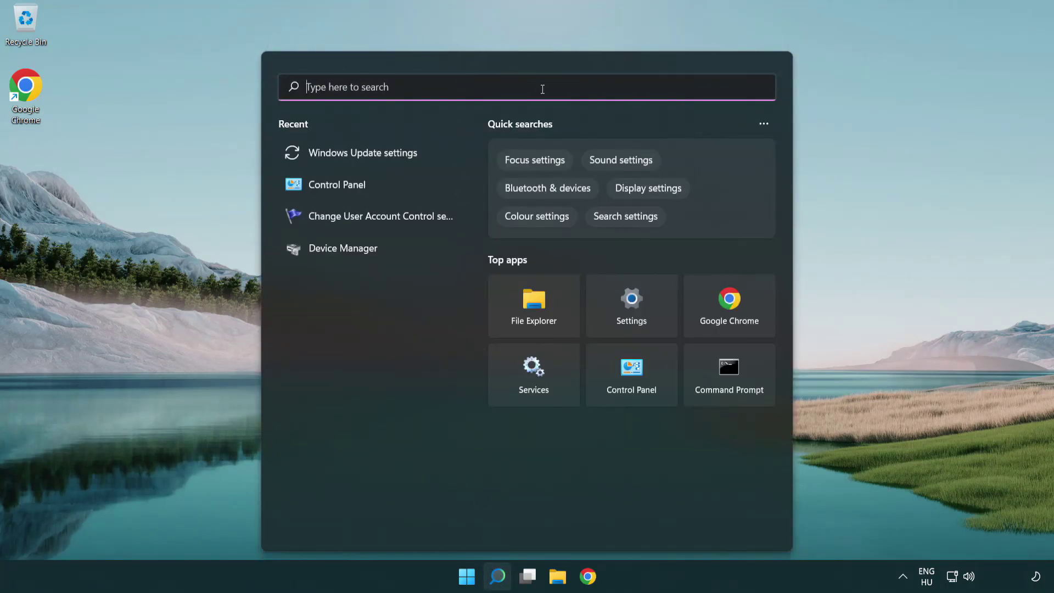
text(cmd)
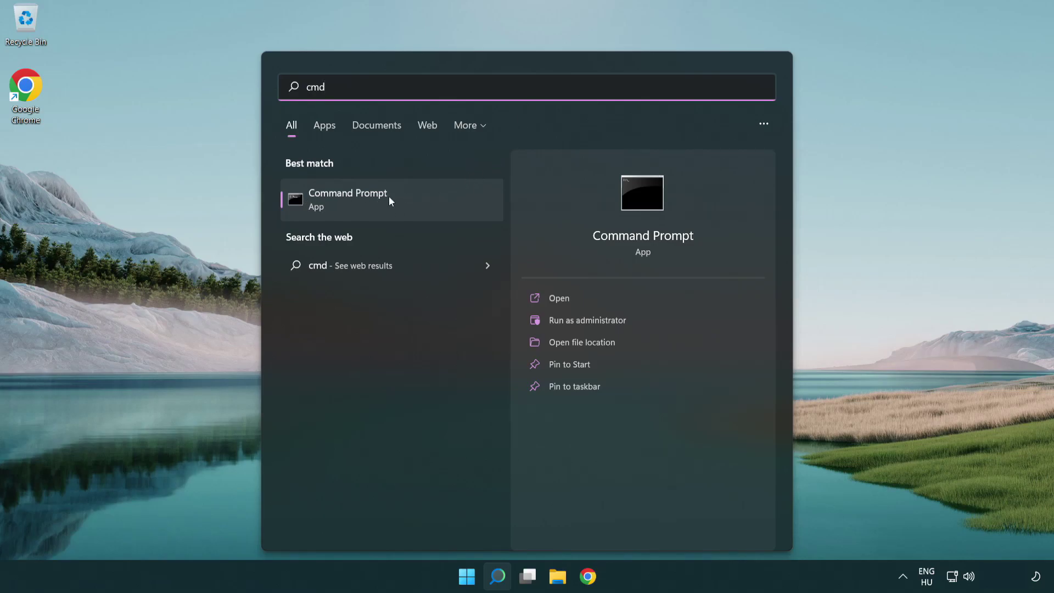
right_click(429, 202)
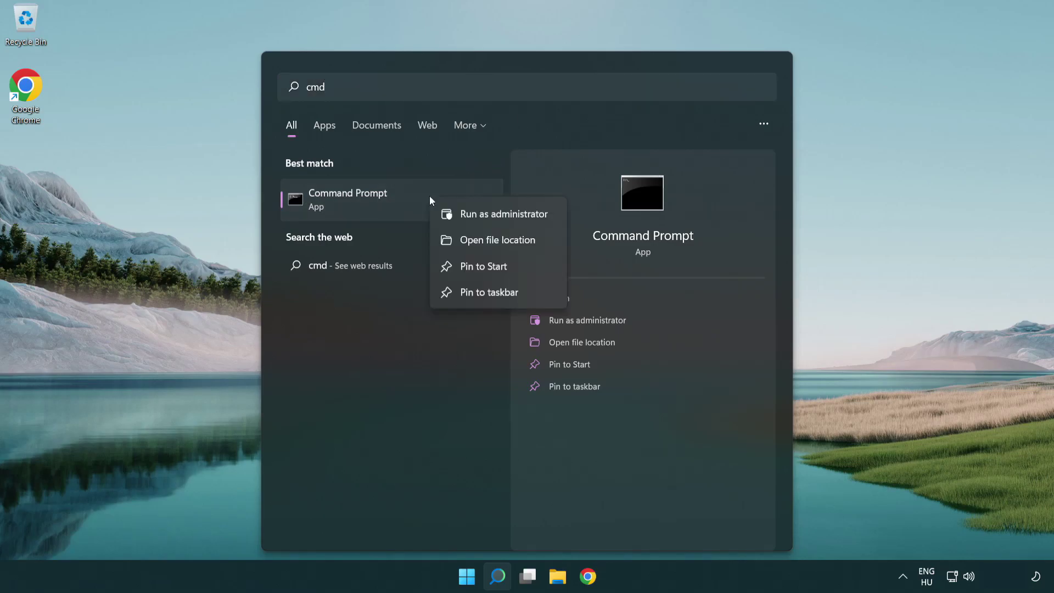
Step: In elevated Command Prompt, run ipconfig /flushdns and netsh winsock reset, then exit
click(510, 217)
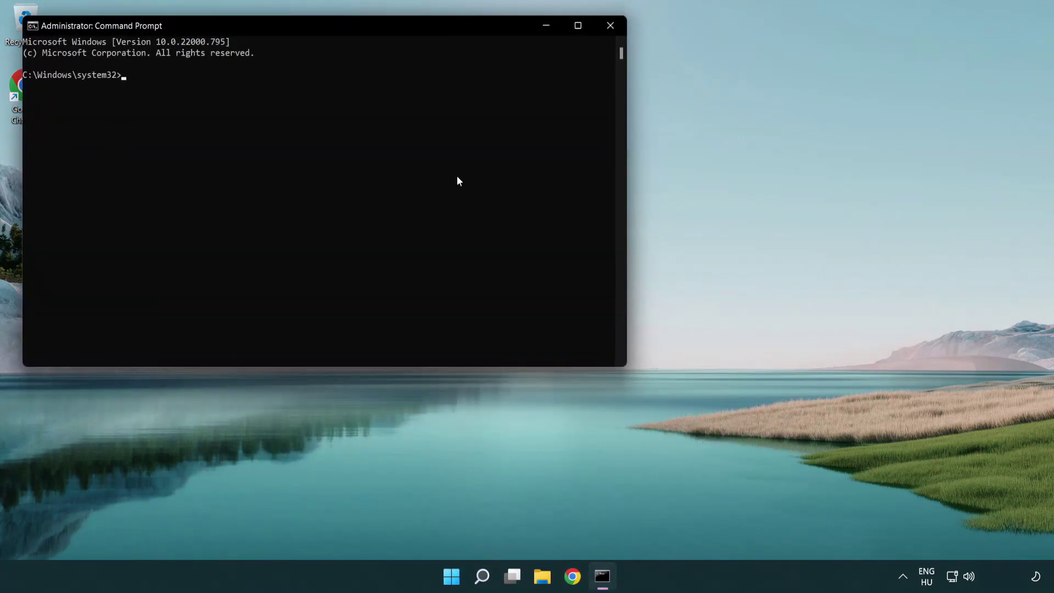
drag(378, 26, 570, 122)
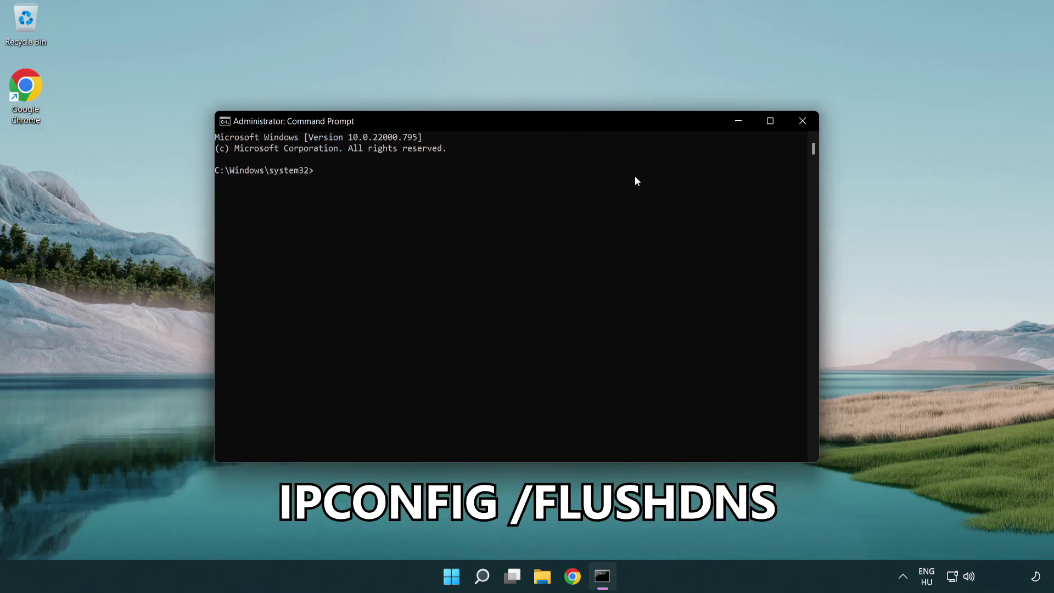
text(ipcon)
text(fig )
text(/)
text(flushdn)
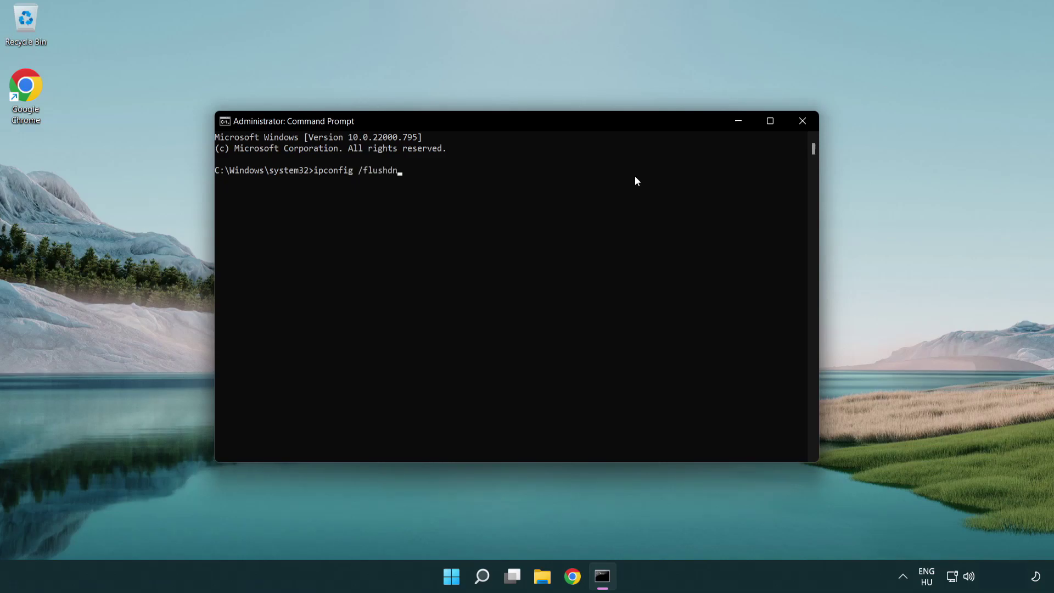
text(s)
key(Return)
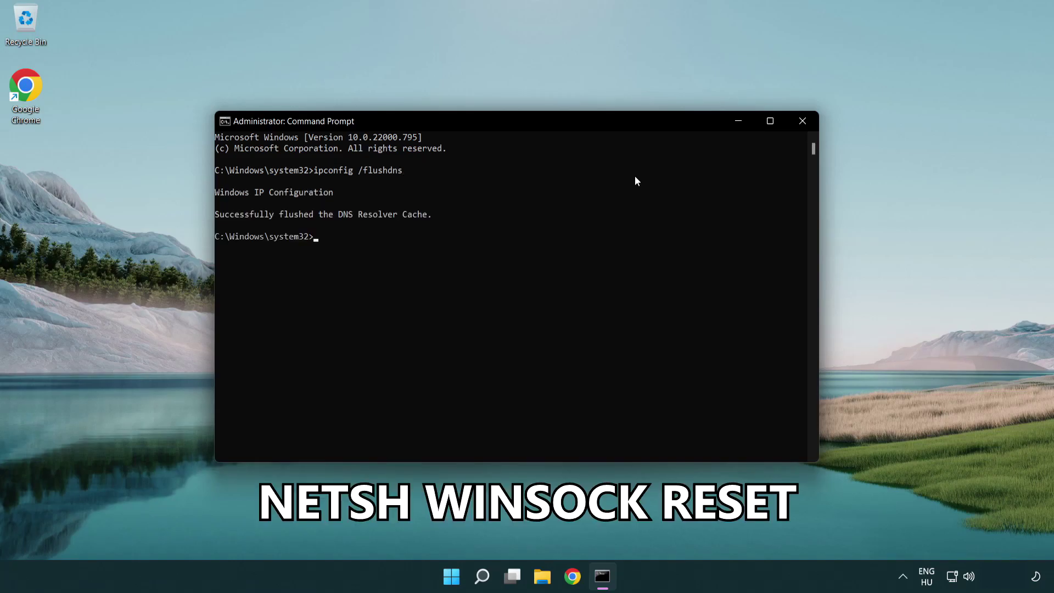
text(netsh win)
text(sock rese)
text(t)
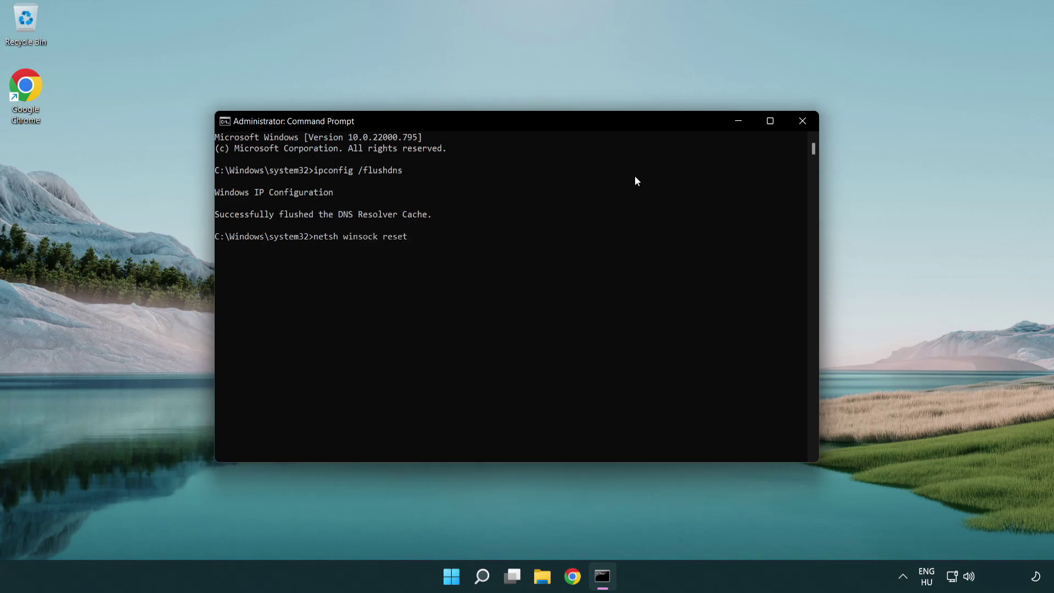
key(Return)
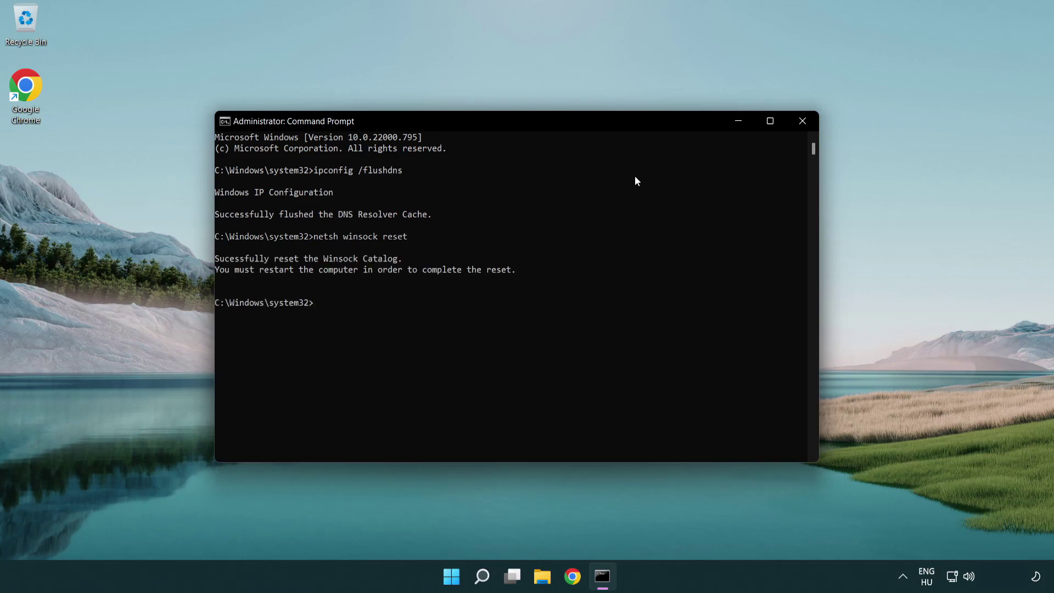
text(ex)
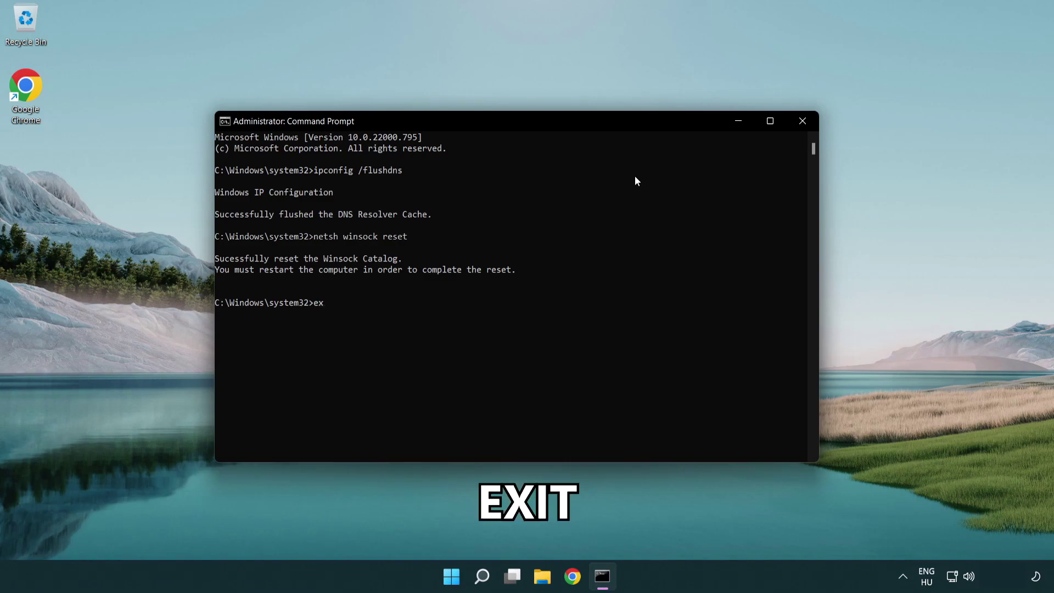
text(it)
key(Return)
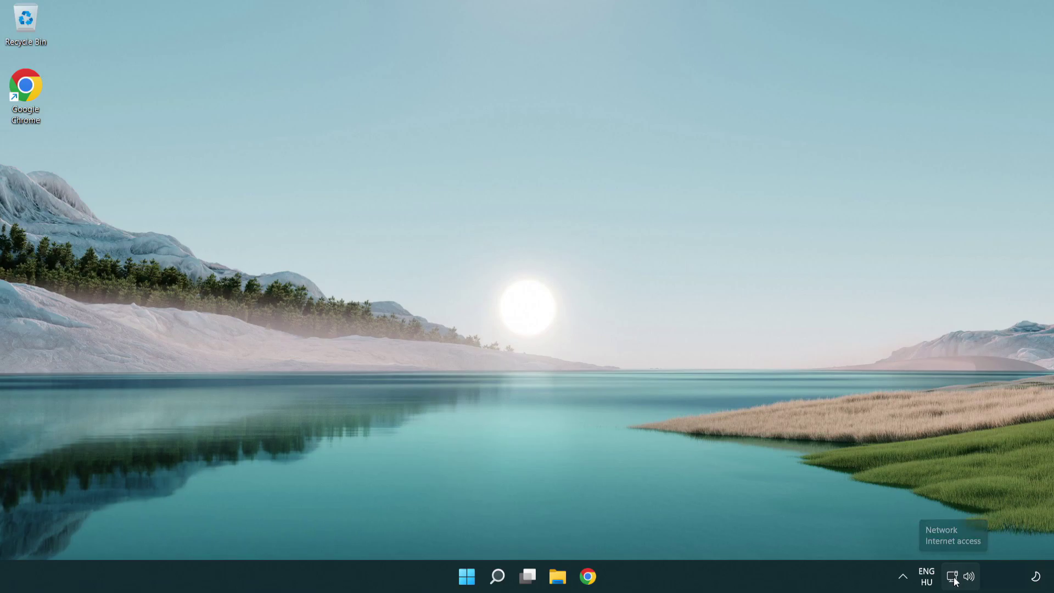
Step: Reach Advanced network settings via the network tray icon's Network and Internet settings
right_click(954, 581)
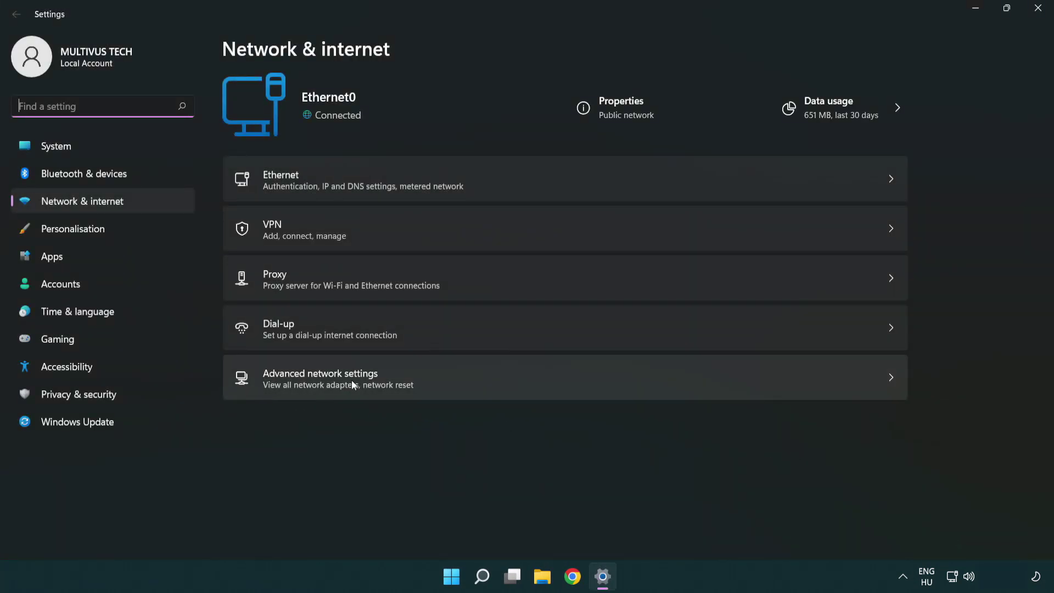
click(567, 386)
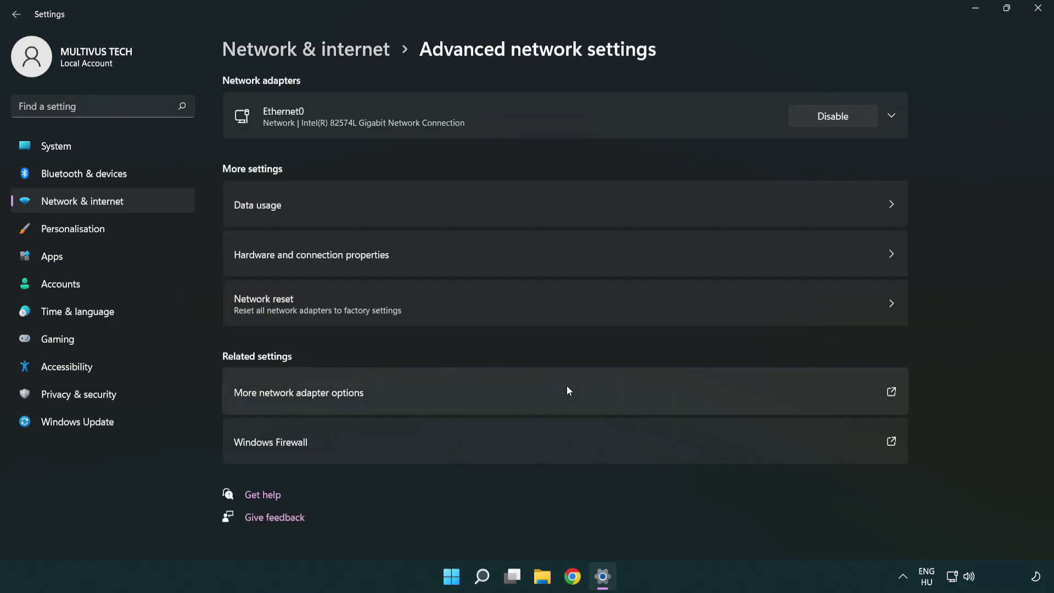
Step: From More network adapter options, open Ethernet0 Properties and move the dialog aside
click(322, 396)
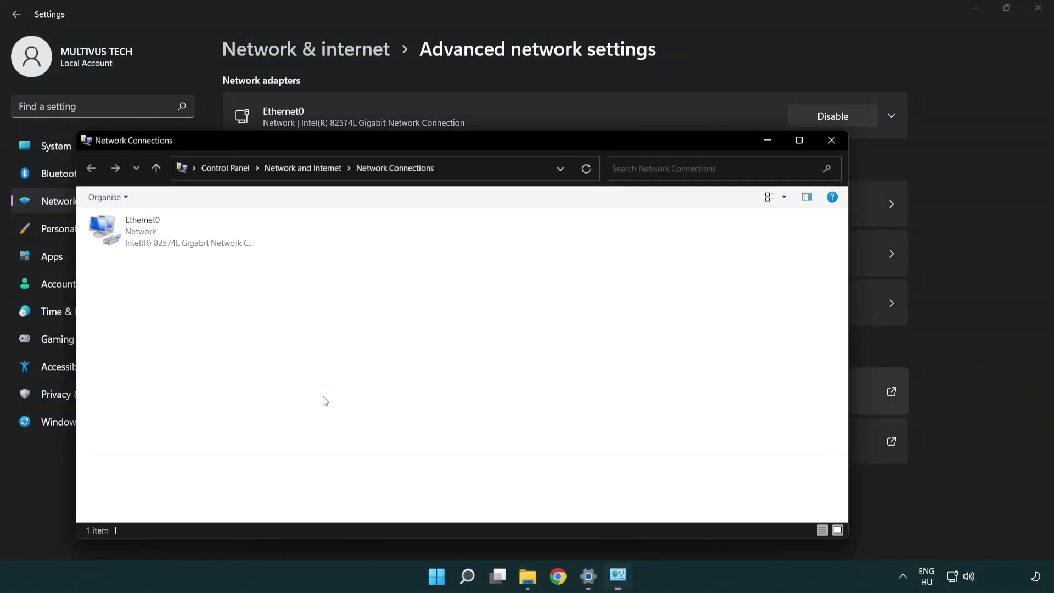
drag(390, 148, 460, 87)
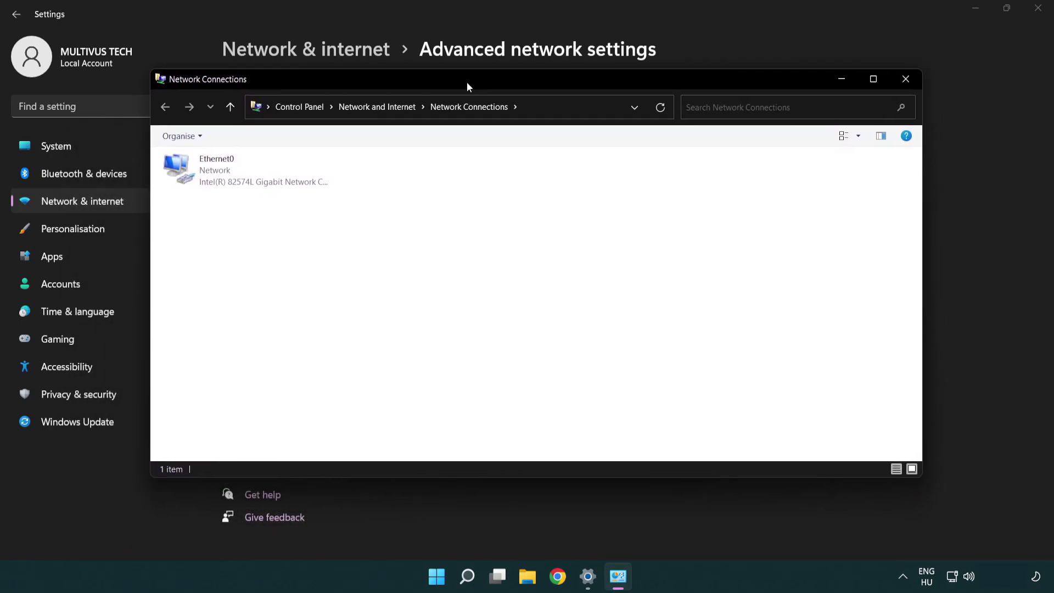
click(202, 182)
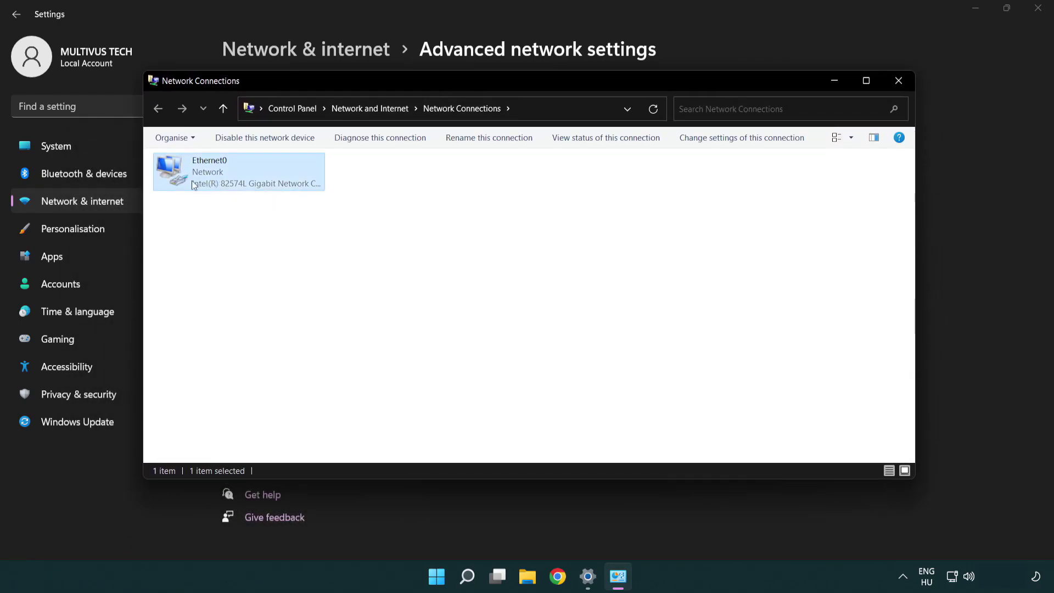
right_click(237, 172)
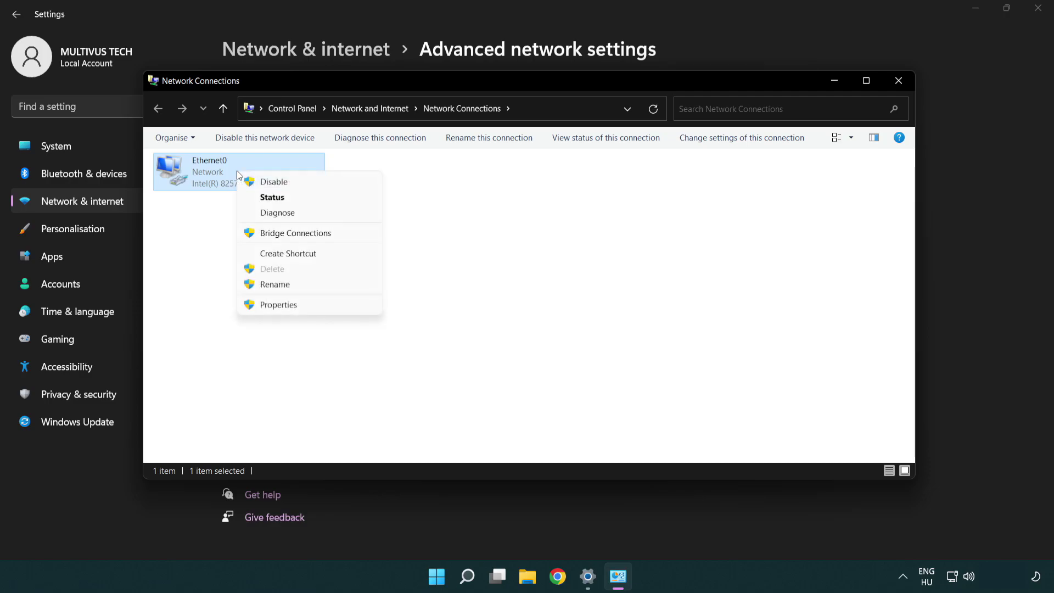
click(319, 306)
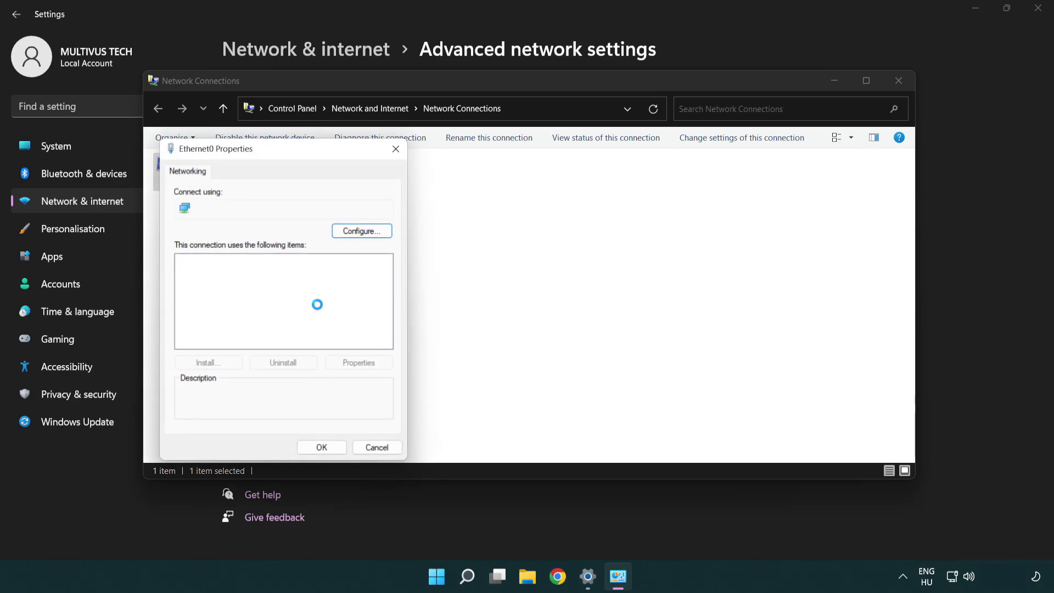
drag(270, 155, 511, 139)
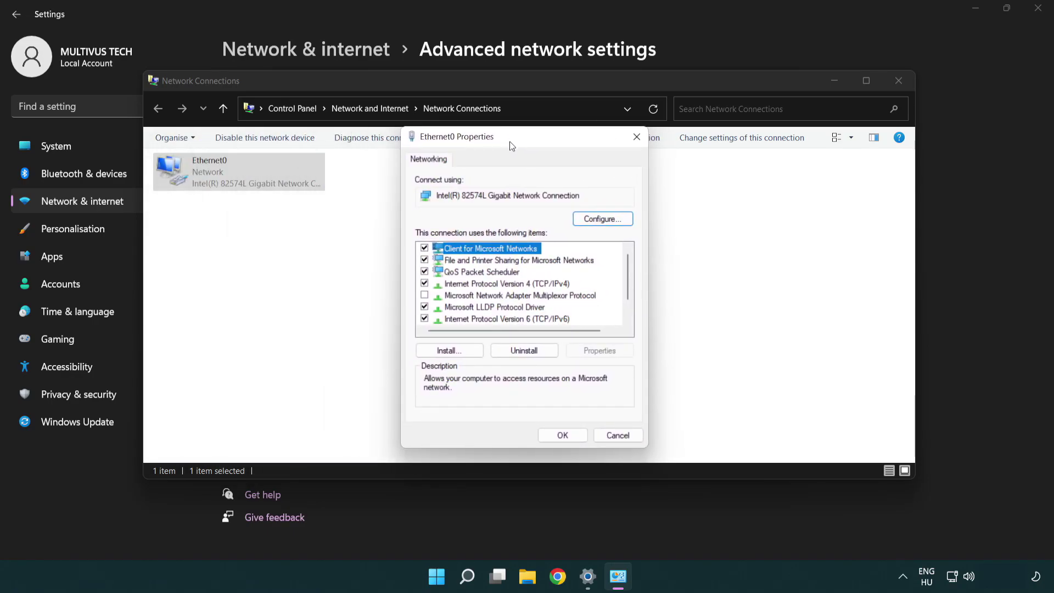
Step: Open the Internet Protocol Version 4 (TCP/IPv4) properties for Ethernet0
click(486, 284)
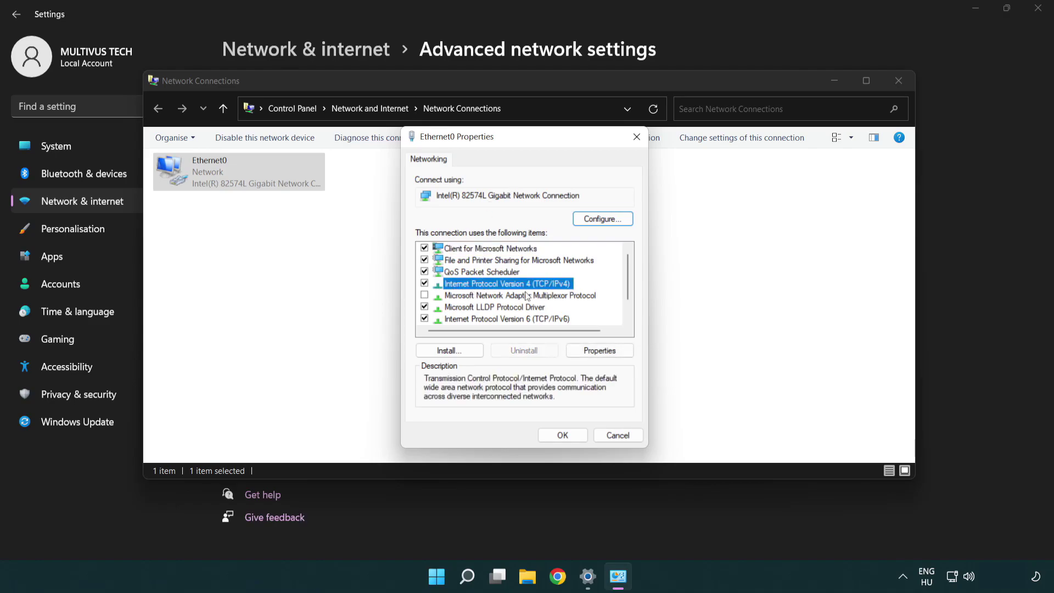
click(601, 356)
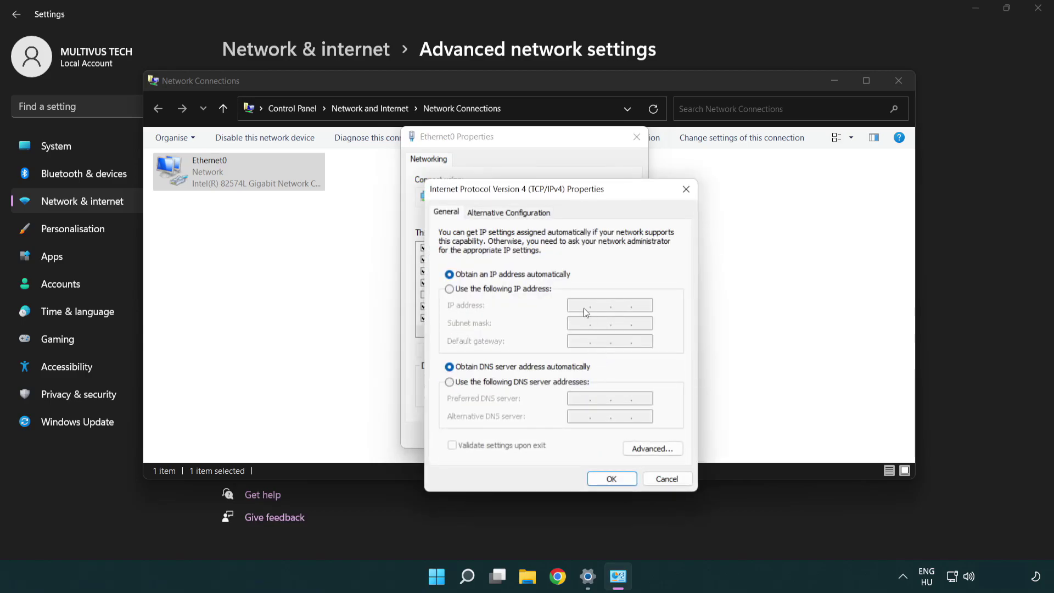
drag(563, 195, 526, 148)
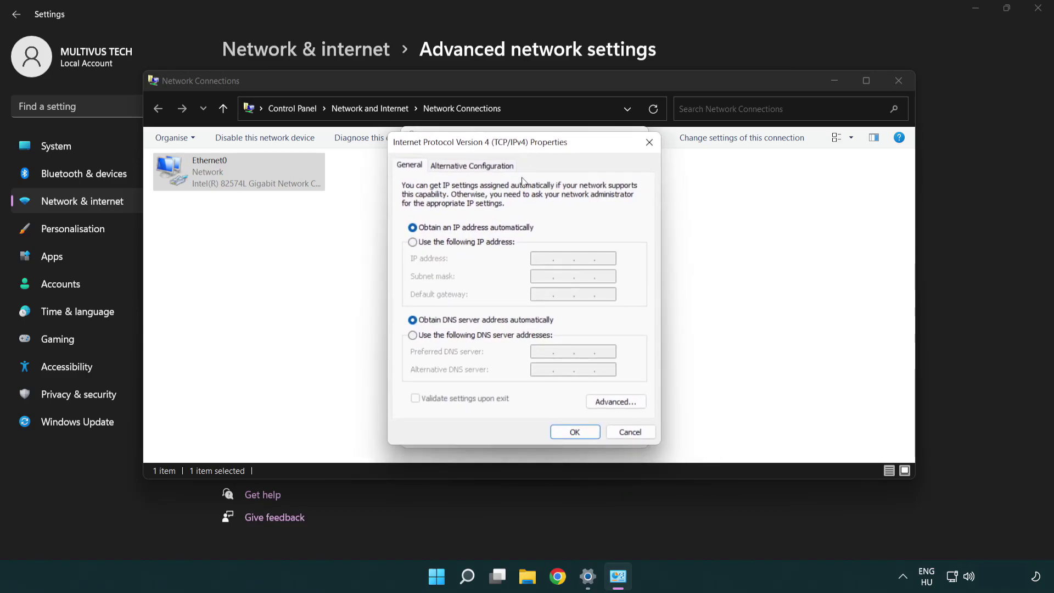
Step: Use manual DNS servers 8.8.8.8 and 8.8.4.4 and confirm with OK
click(430, 336)
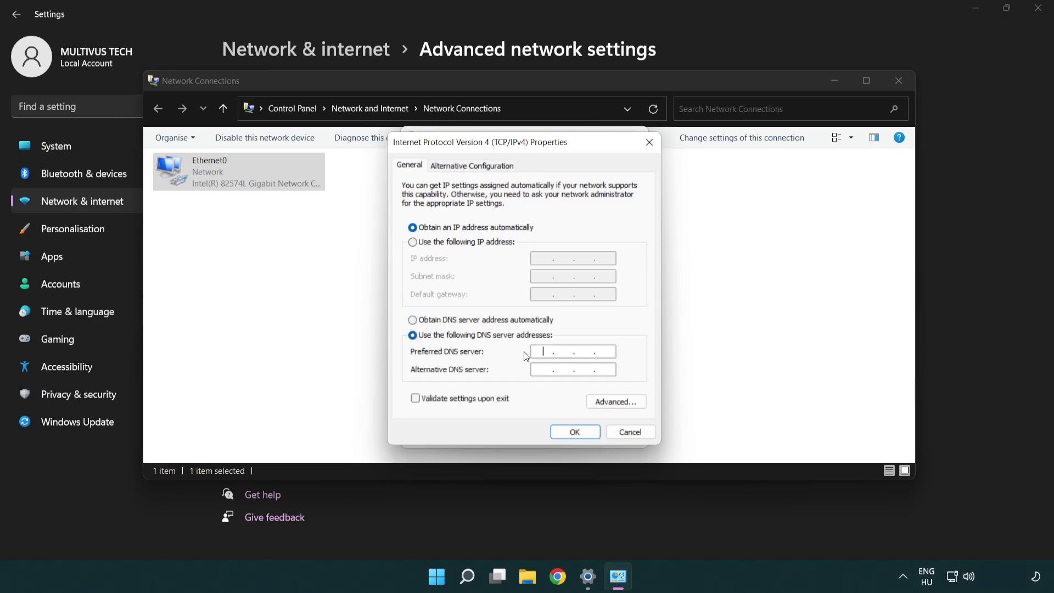
text(8.)
text(8.8.)
text(8)
text(8.8.)
text(4.4)
click(574, 432)
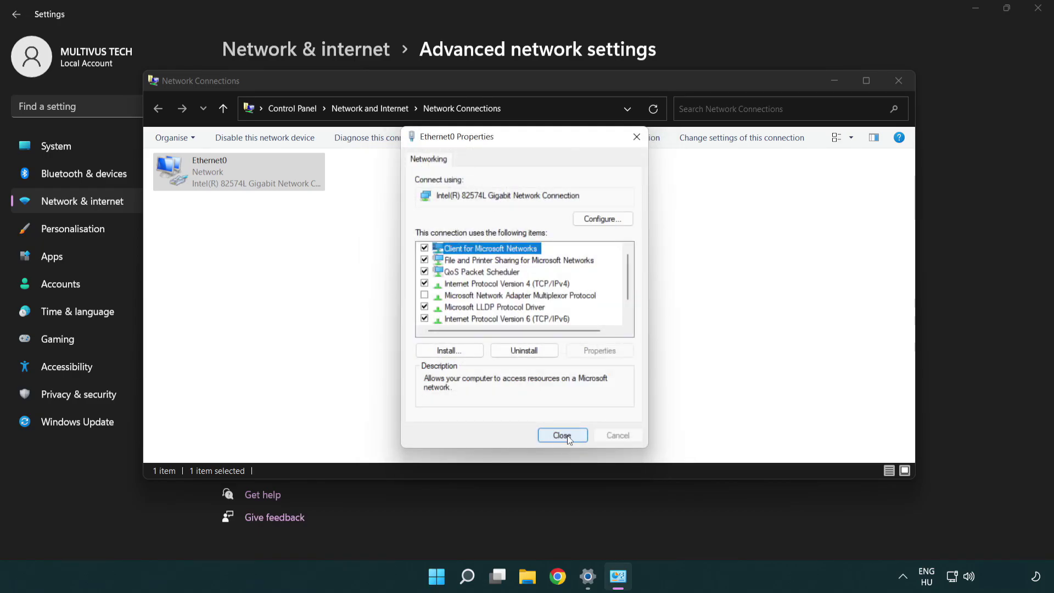
Step: Close Ethernet0 Properties, the Network Connections window and Settings
click(567, 437)
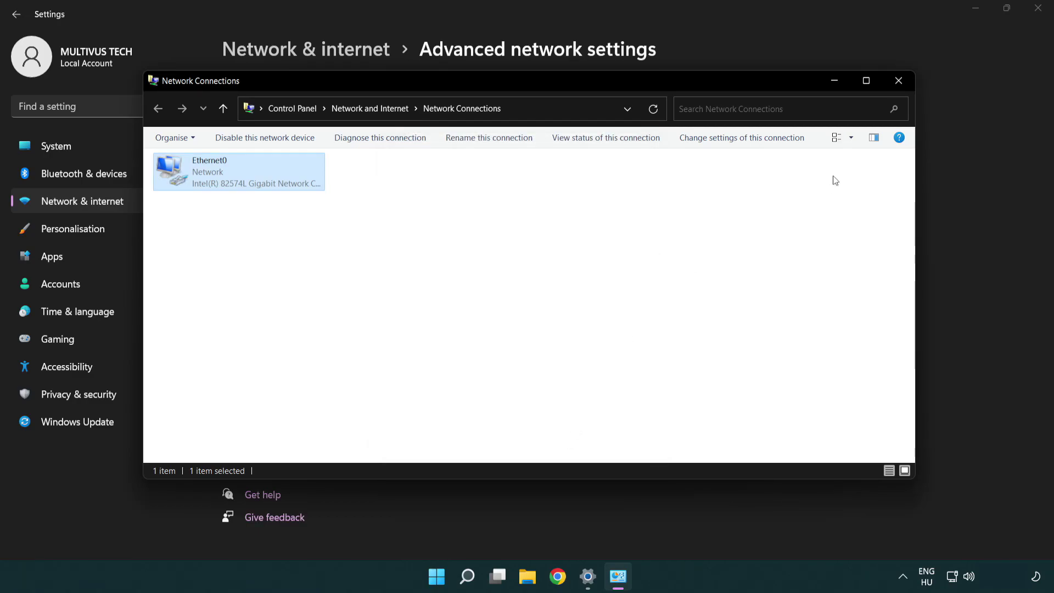
click(899, 83)
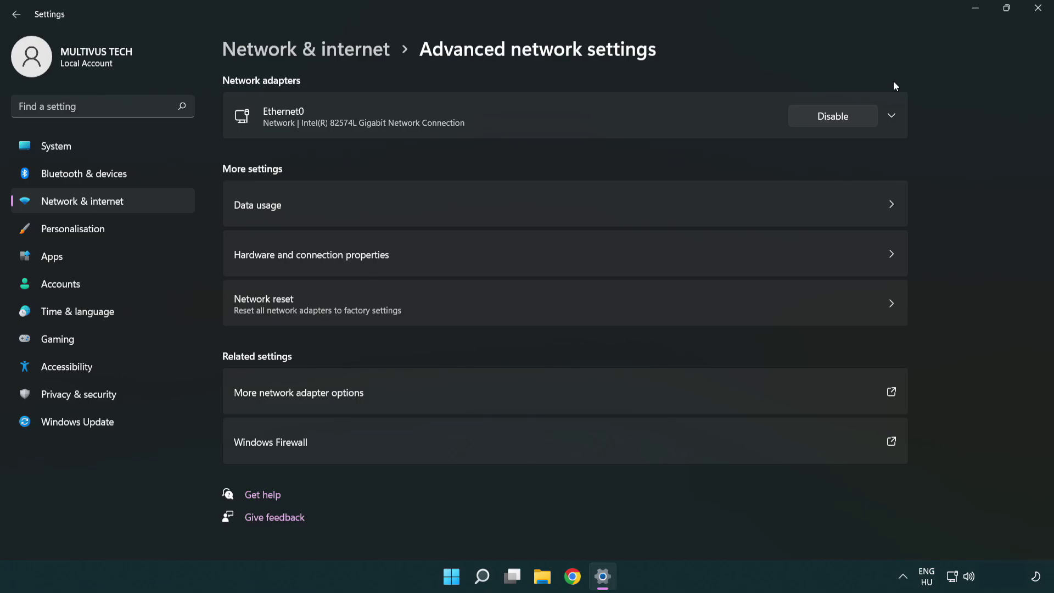
click(1031, 15)
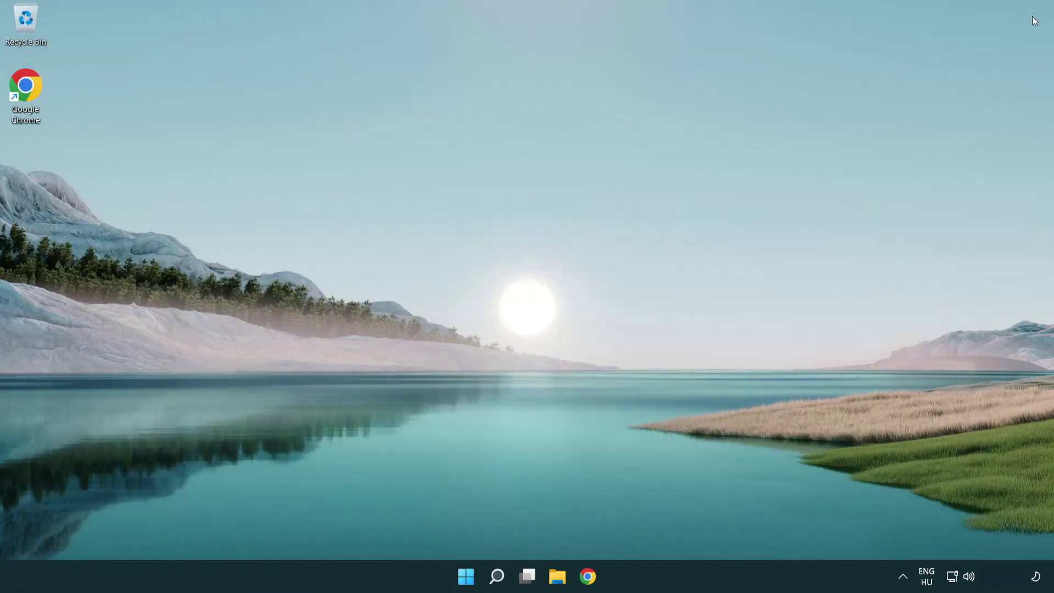
Step: Show the Start menu's Sleep, Shut down and Restart options
click(466, 576)
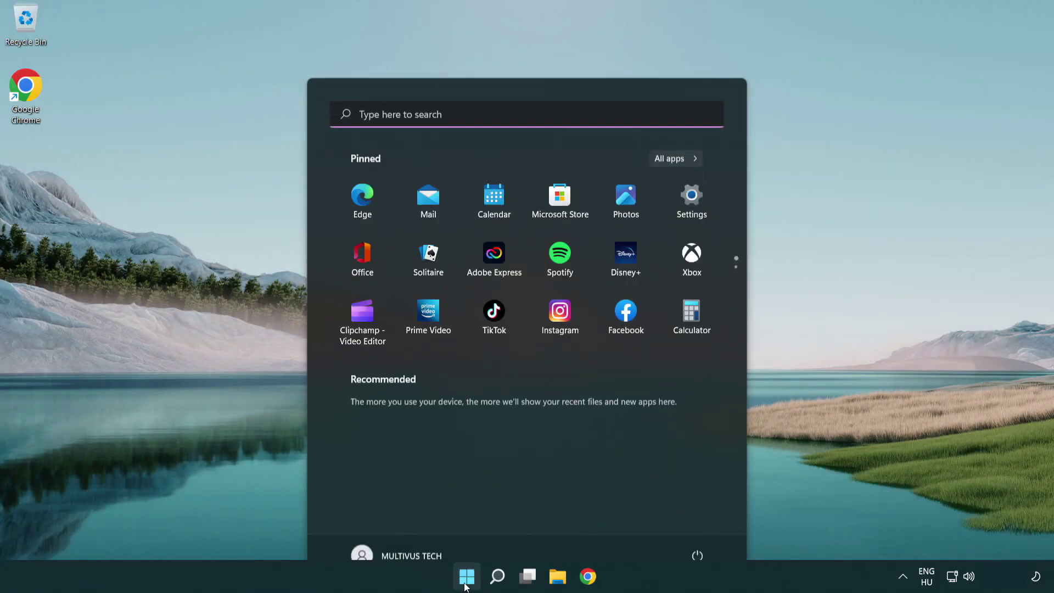
click(698, 529)
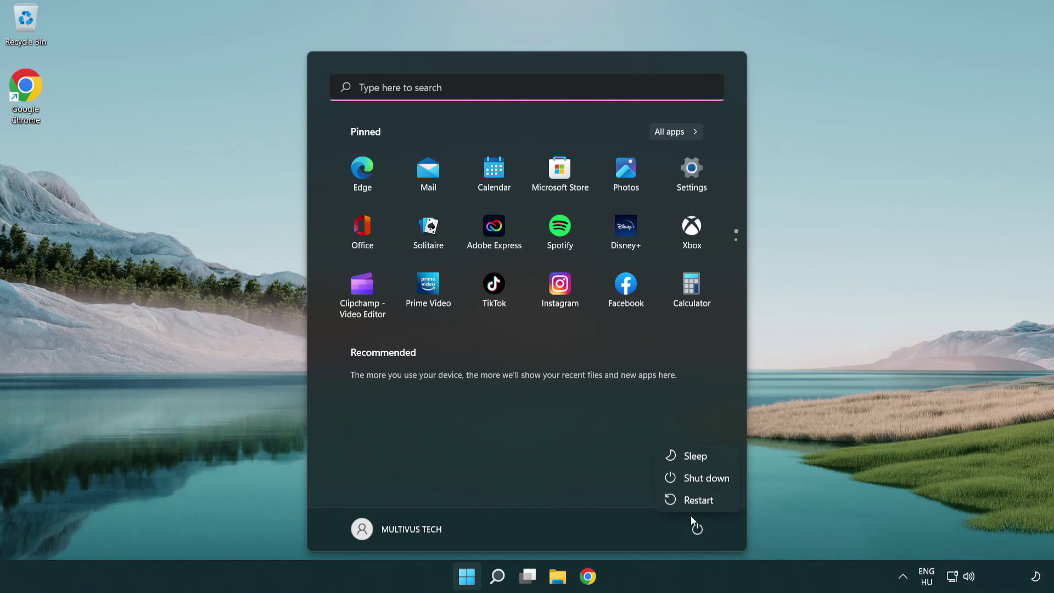